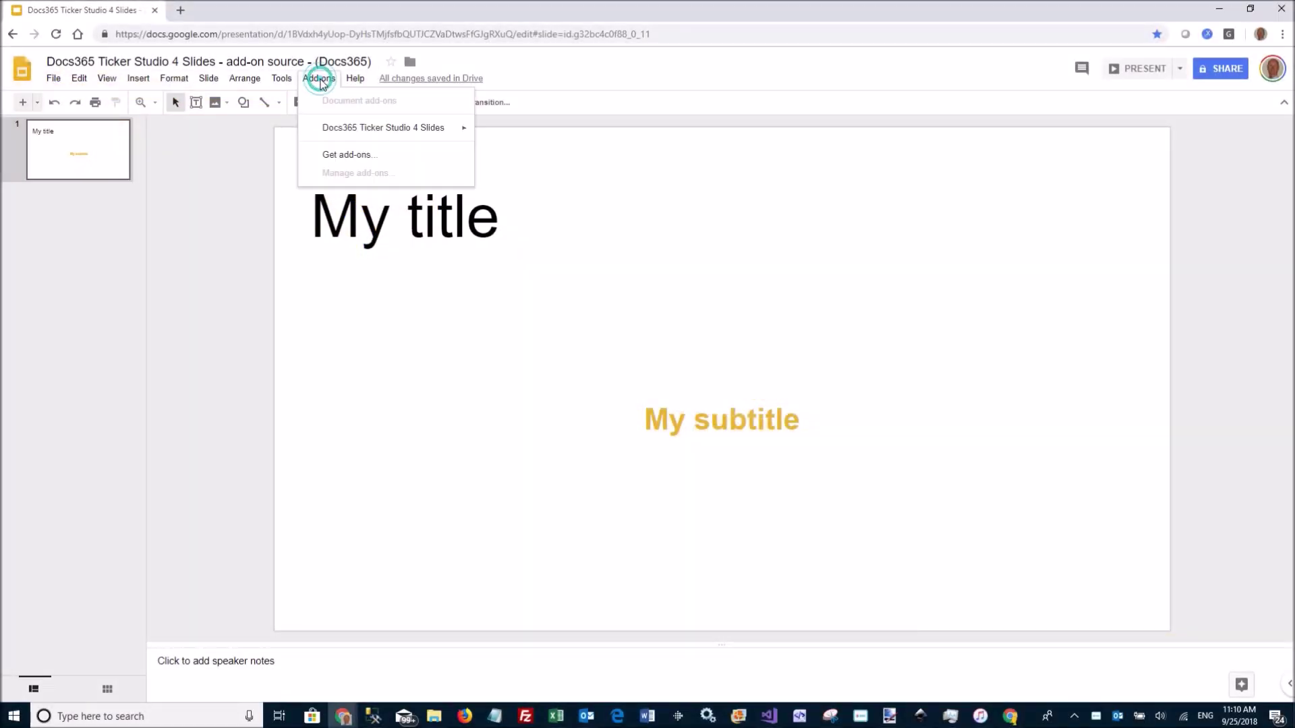
- Launch 'Create a ticker…' from the Docs365 Ticker Studio 4 Slides add-on menu
{"action": "left_click", "coordinate": [343, 130]}
{"action": "left_click", "coordinate": [540, 133]}
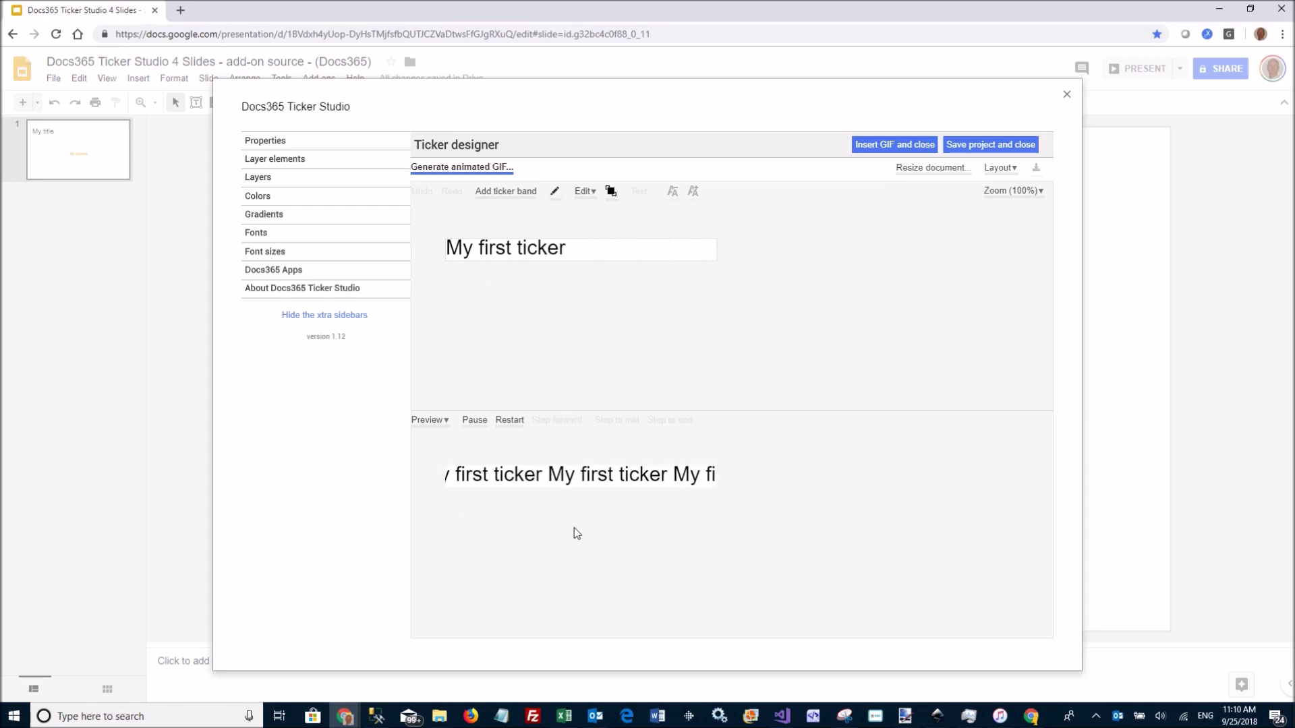
- Change the ticker band's text to 'My first ticker with this text...'
{"action": "left_click", "coordinate": [574, 250]}
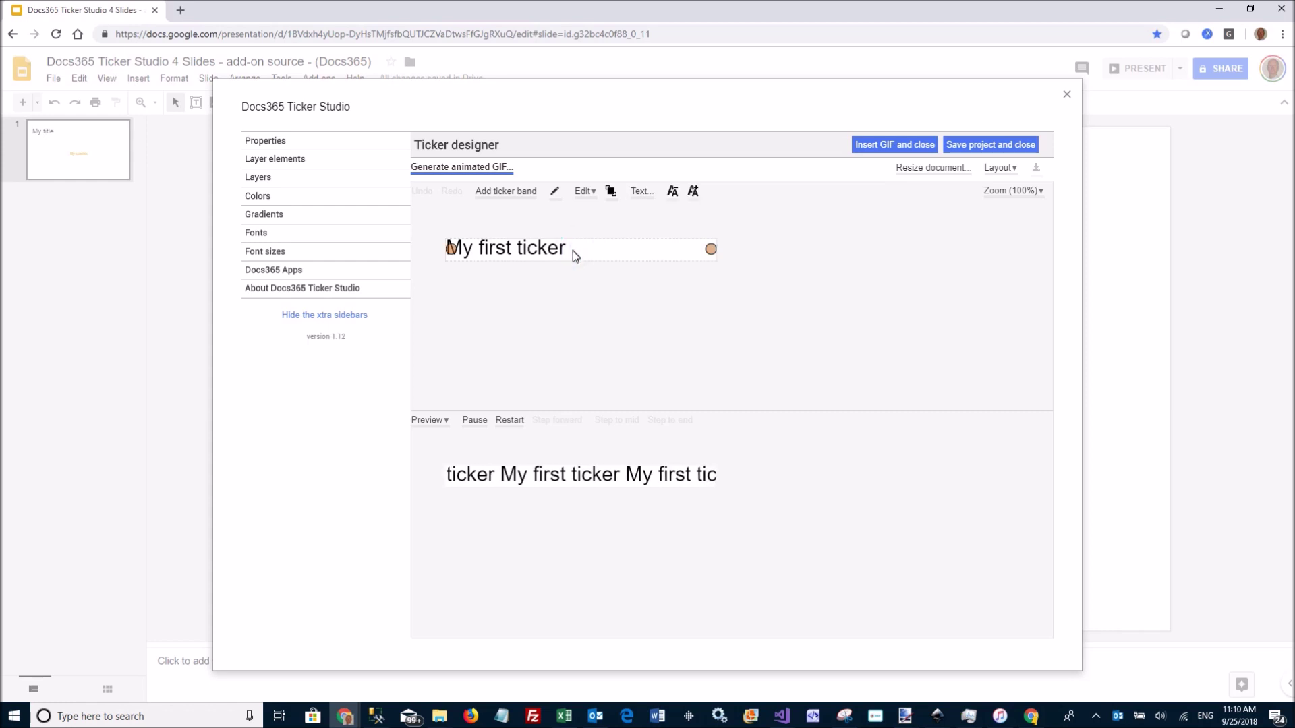
{"action": "left_click", "coordinate": [639, 191]}
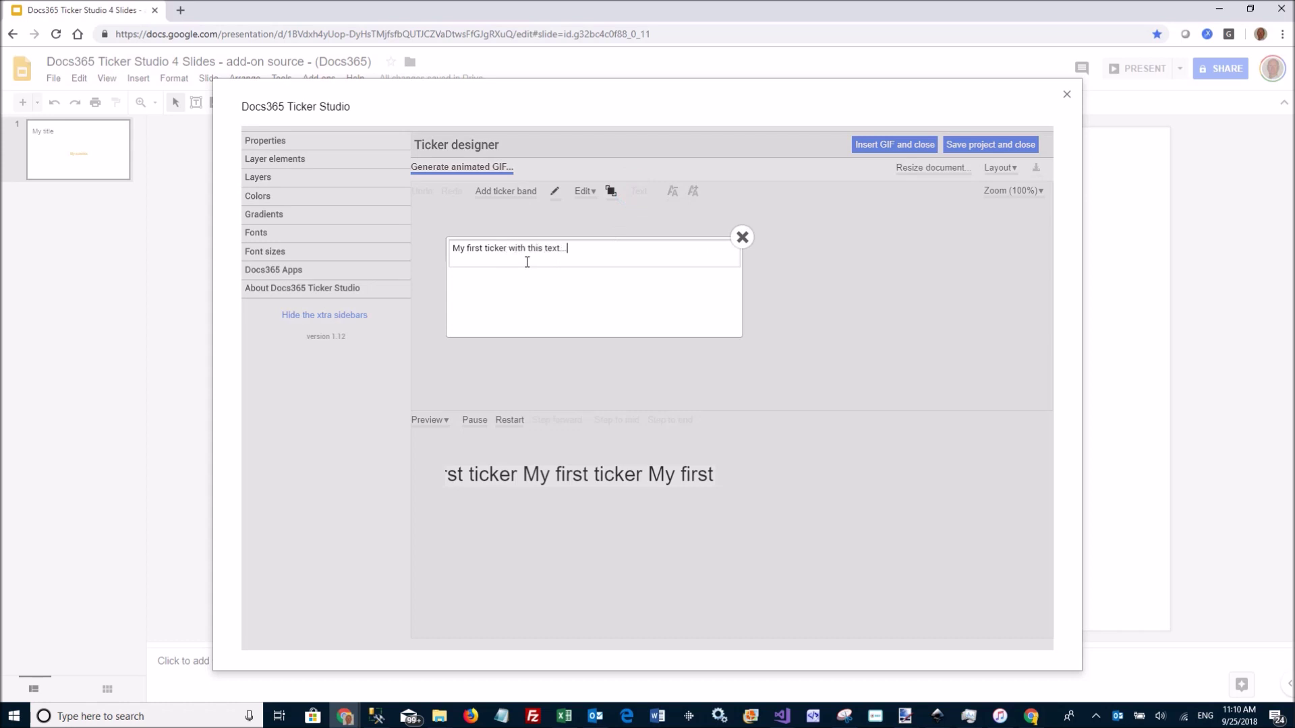
{"action": "left_click", "coordinate": [738, 244]}
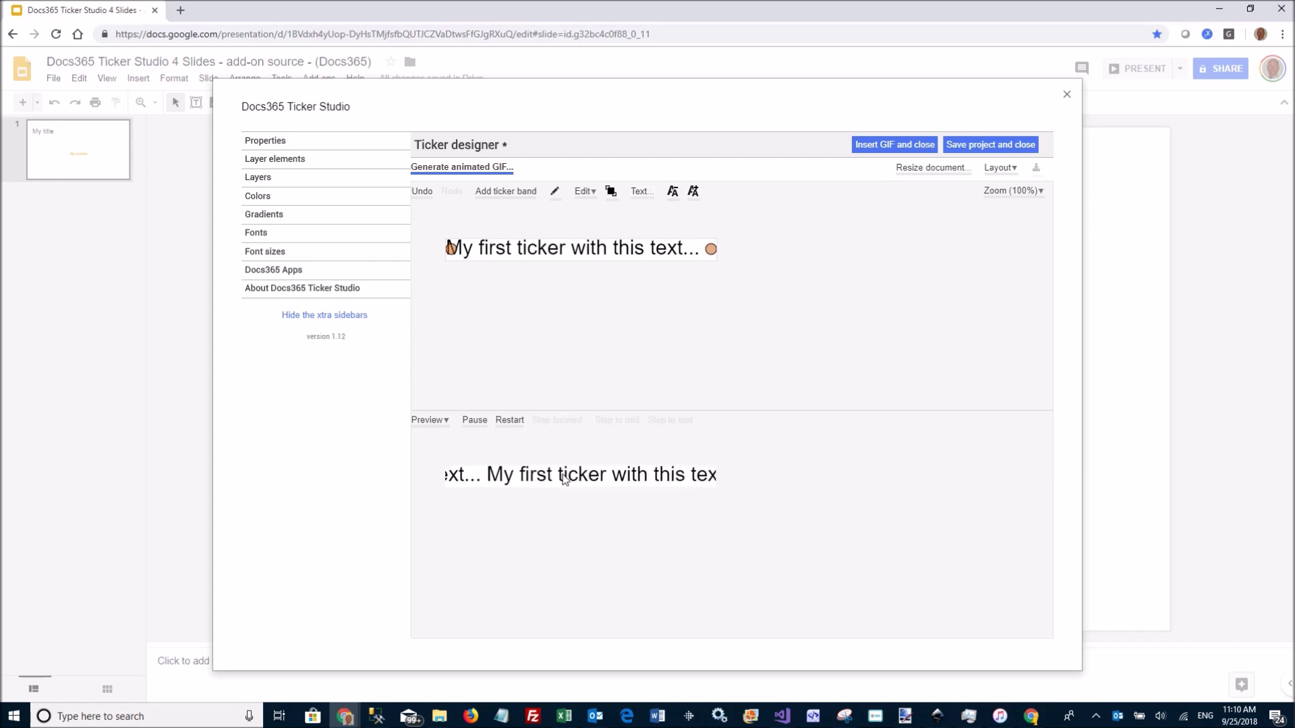
{"action": "left_click", "coordinate": [281, 143]}
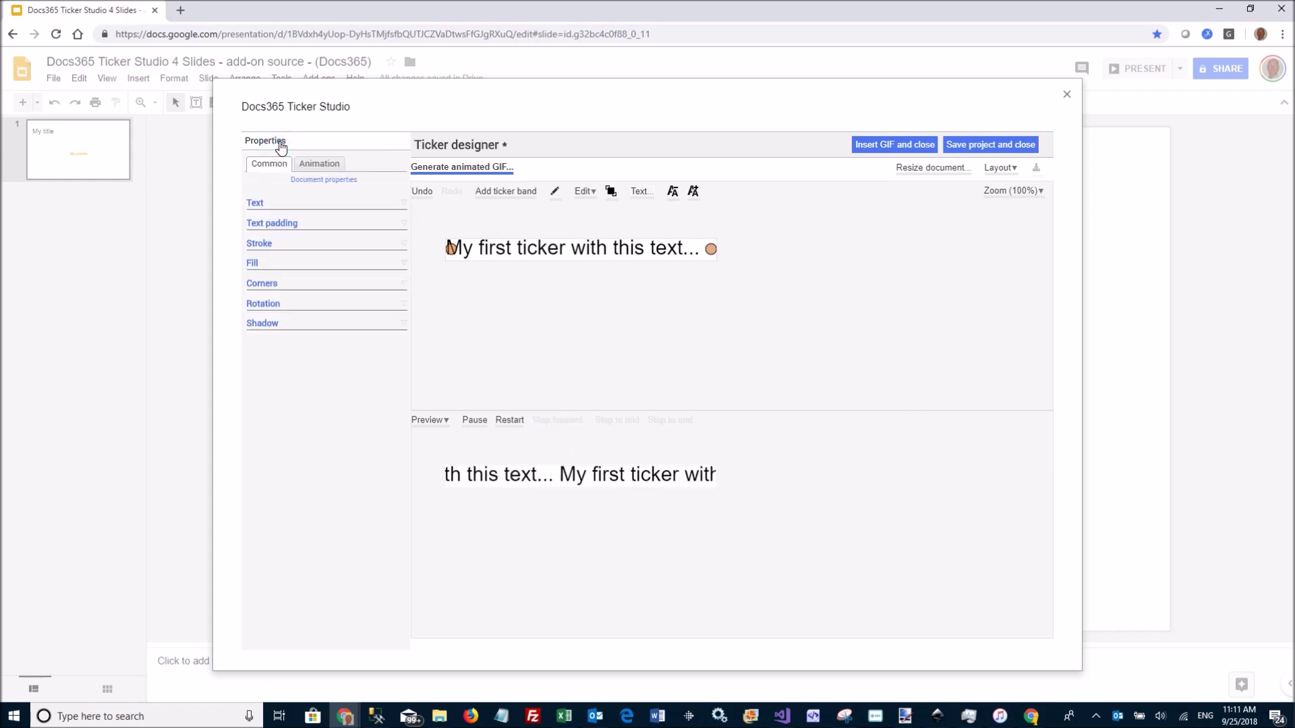
- Set the band's horizontal sliding text animation to Left to right
{"action": "left_click", "coordinate": [530, 247]}
{"action": "left_click", "coordinate": [317, 168]}
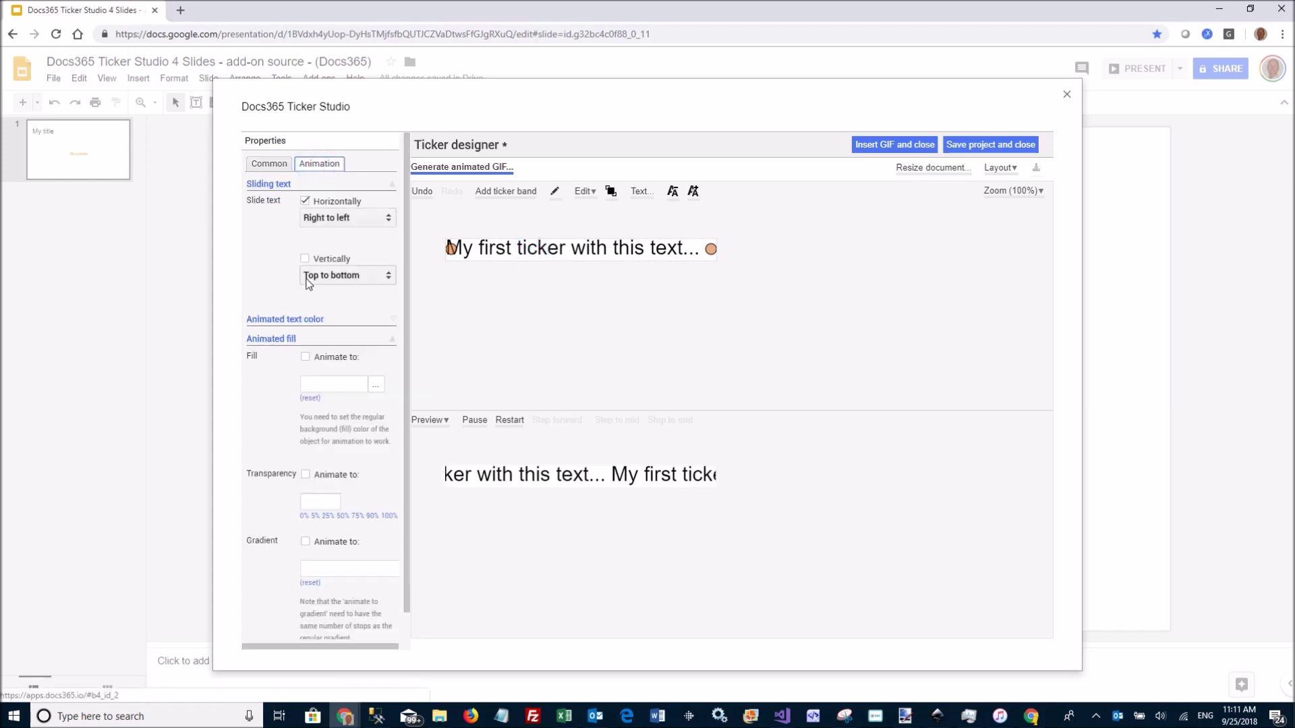
{"action": "left_click", "coordinate": [331, 223]}
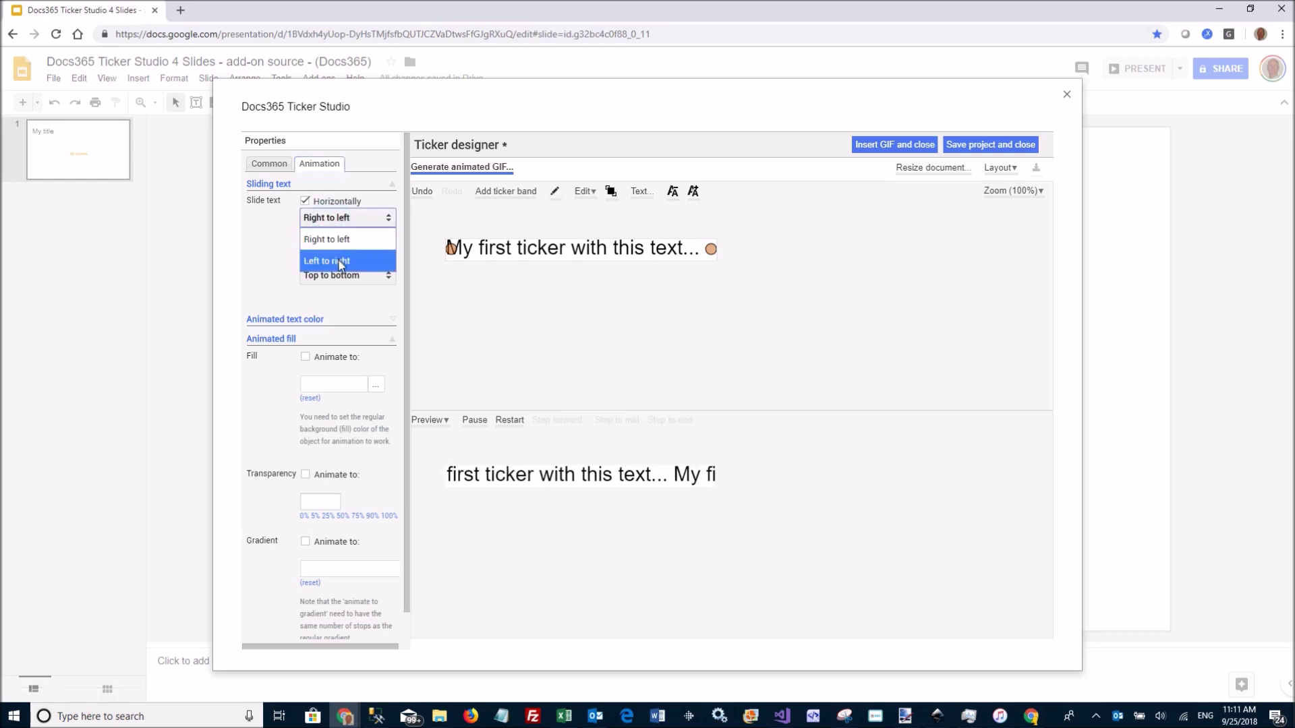
{"action": "left_click", "coordinate": [339, 260]}
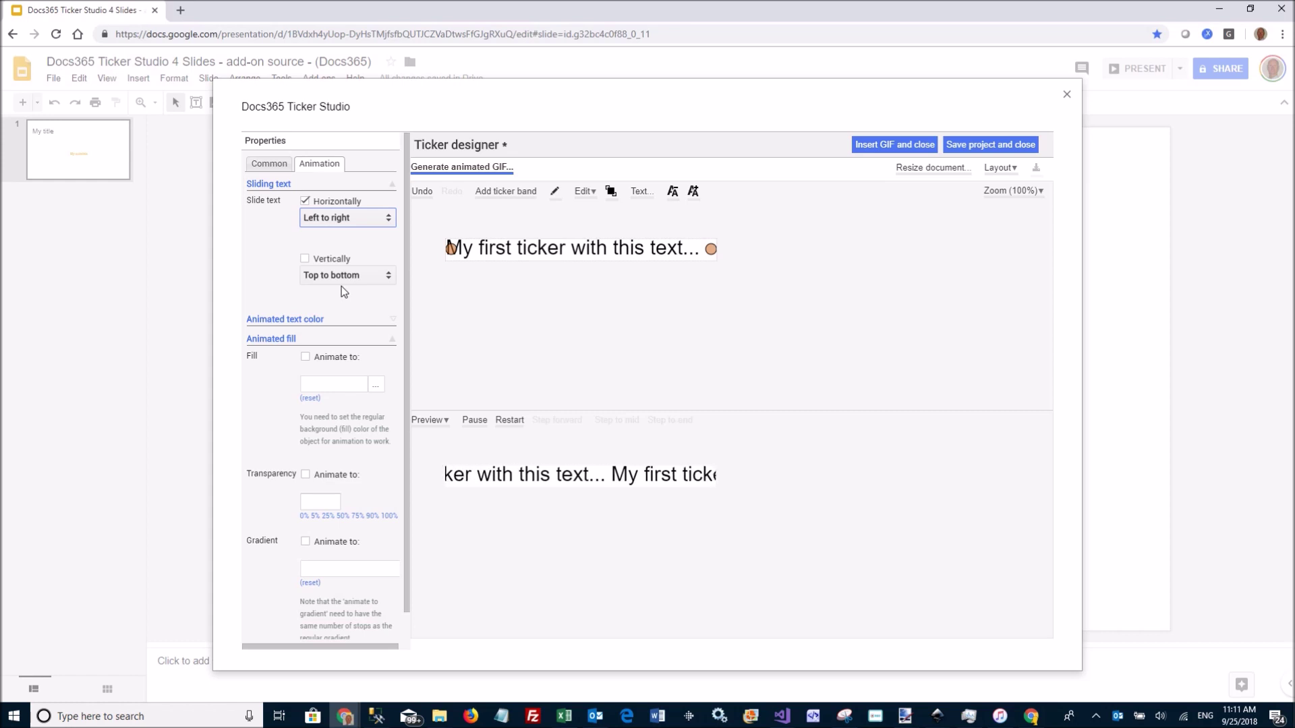
{"action": "left_click", "coordinate": [280, 340]}
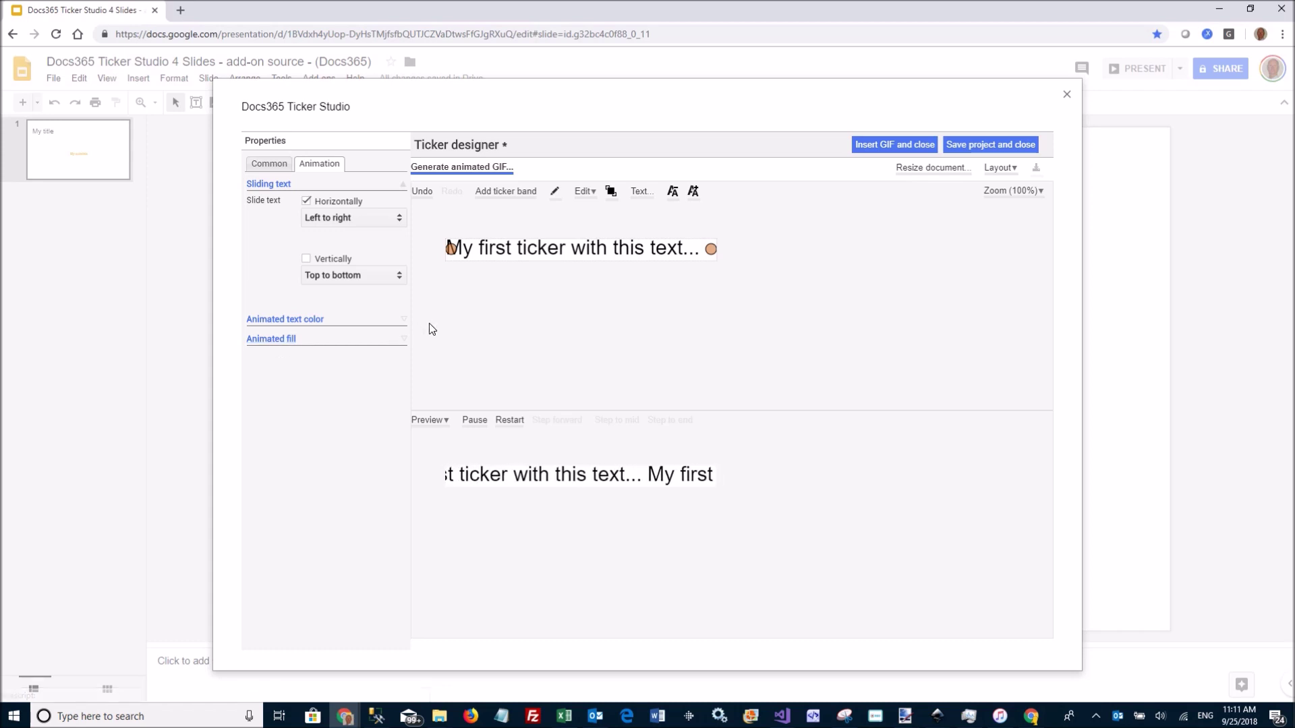
- Generate the 400×32 ticker GIF, insert it on the slide, and save the project
{"action": "left_click", "coordinate": [903, 147]}
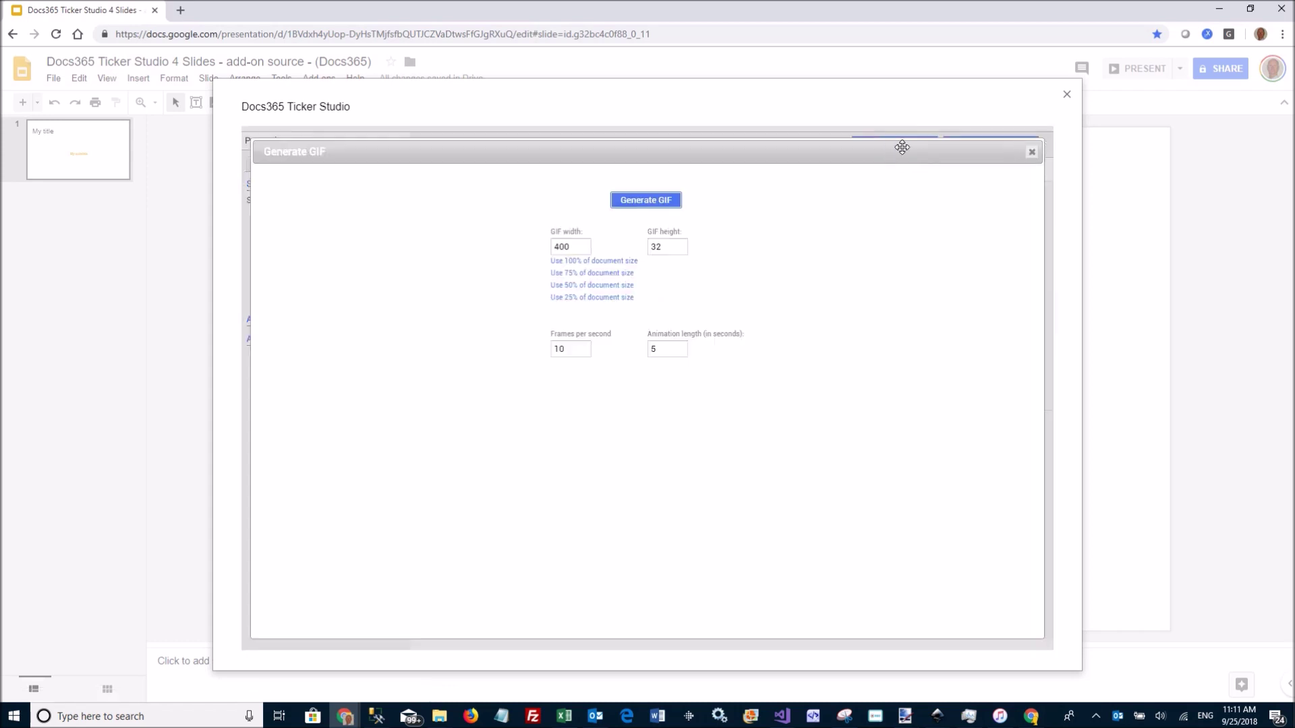
{"action": "left_click", "coordinate": [648, 199]}
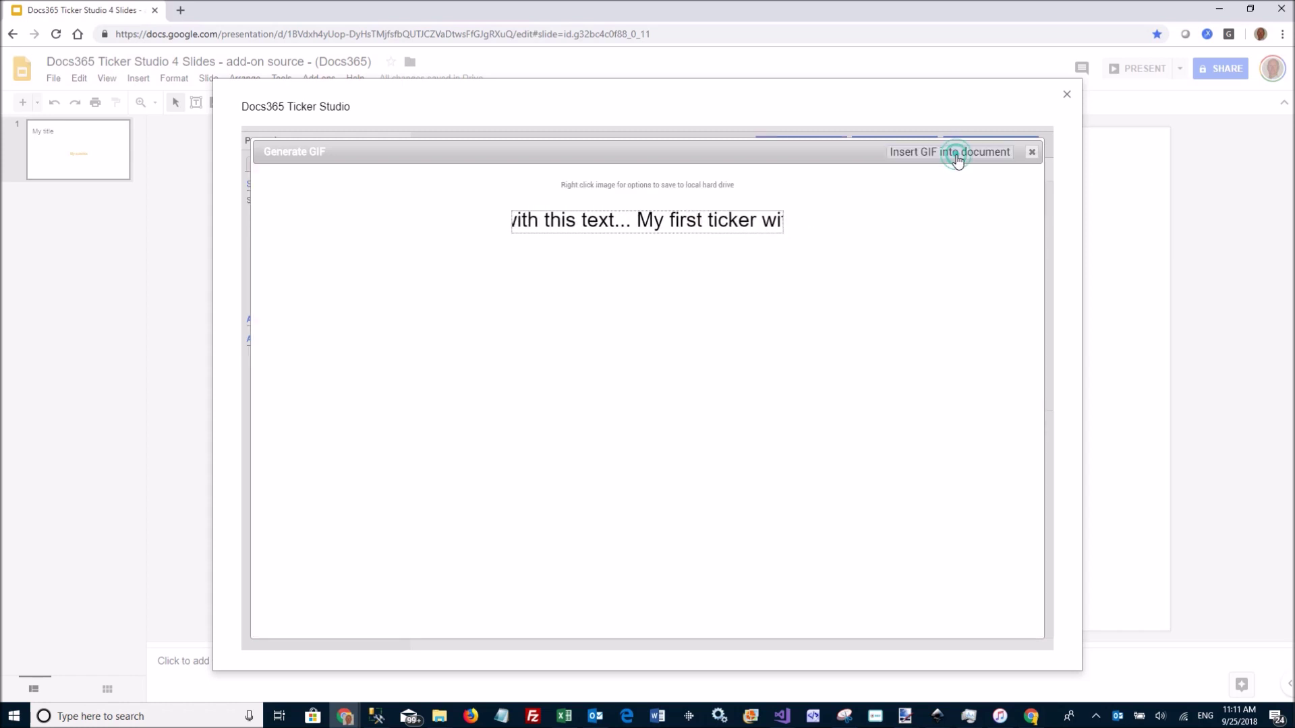
{"action": "left_click", "coordinate": [956, 154]}
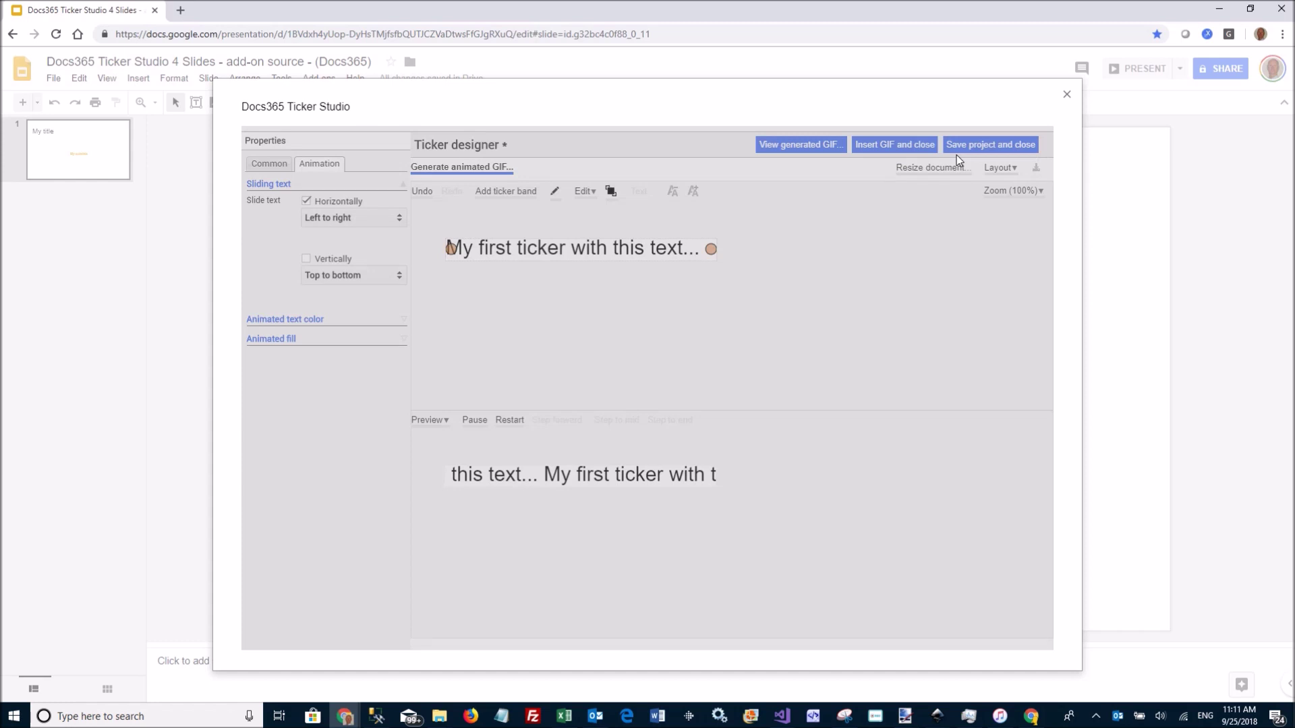
{"action": "left_click", "coordinate": [956, 154]}
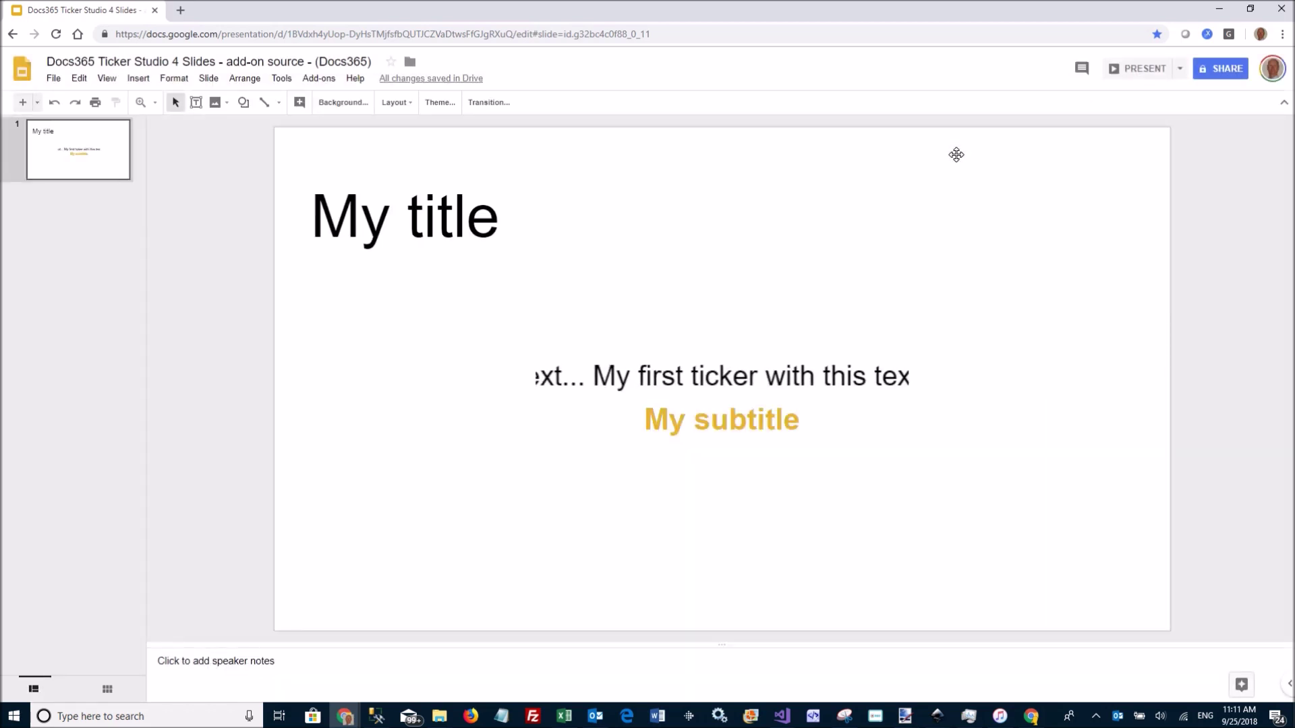
- Drag the ticker GIF to the slide's top-right corner beside the title
{"action": "left_click", "coordinate": [745, 390]}
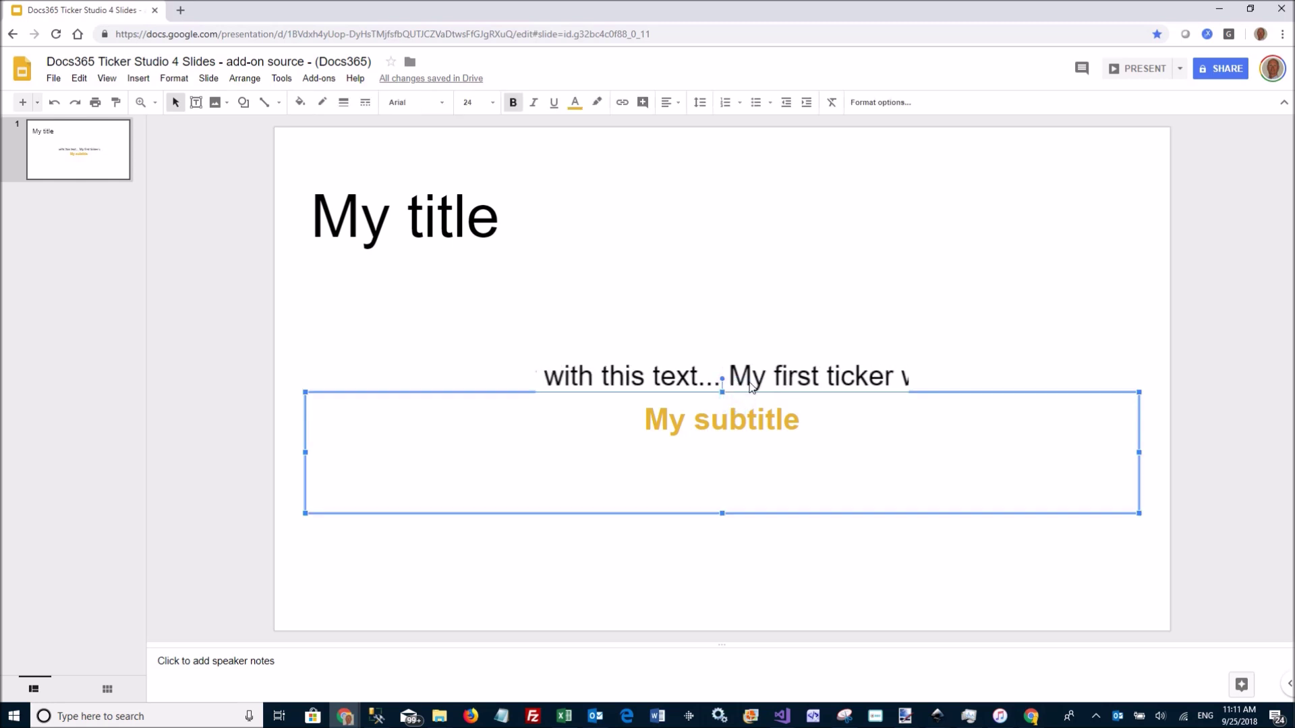
{"action": "left_click_drag", "start_coordinate": [755, 390], "coordinate": [1002, 175]}
{"action": "left_click", "coordinate": [887, 283]}
{"action": "left_click", "coordinate": [956, 170]}
{"action": "left_click", "coordinate": [853, 276]}
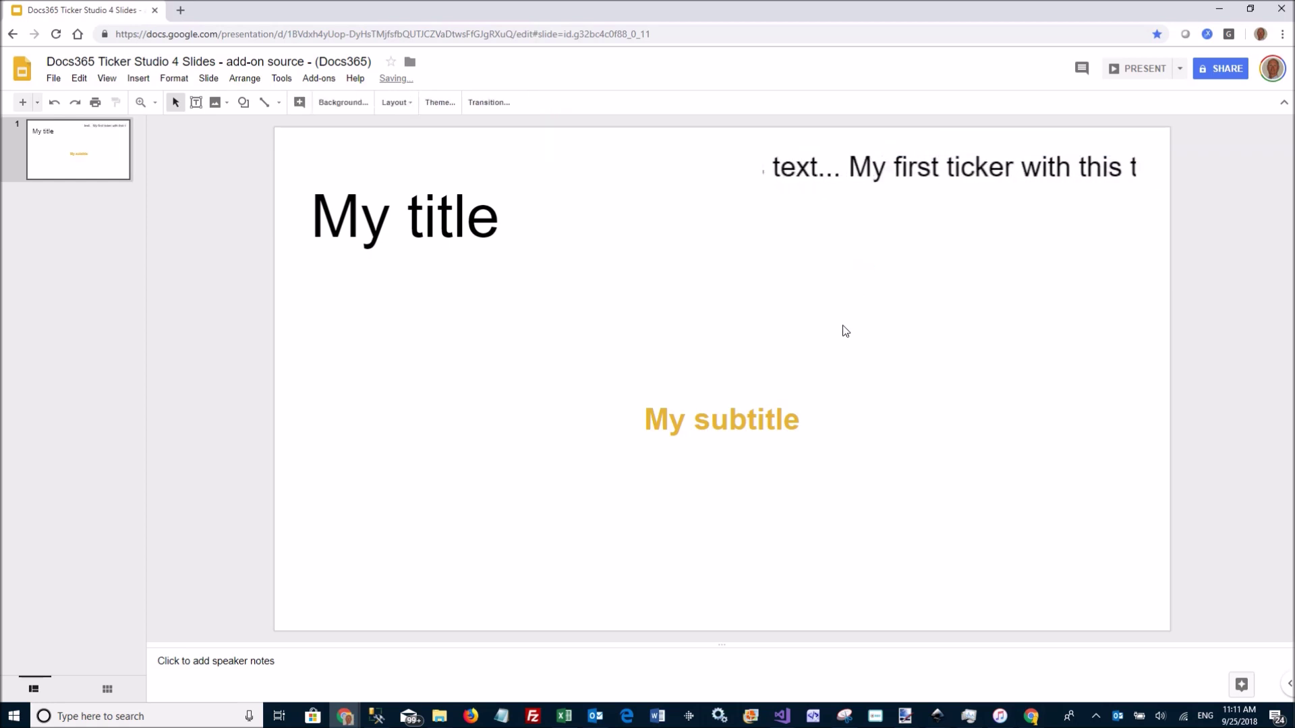
- Reopen the Ticker Studio designer and add a new 'My new ticker' band
{"action": "left_click", "coordinate": [319, 78]}
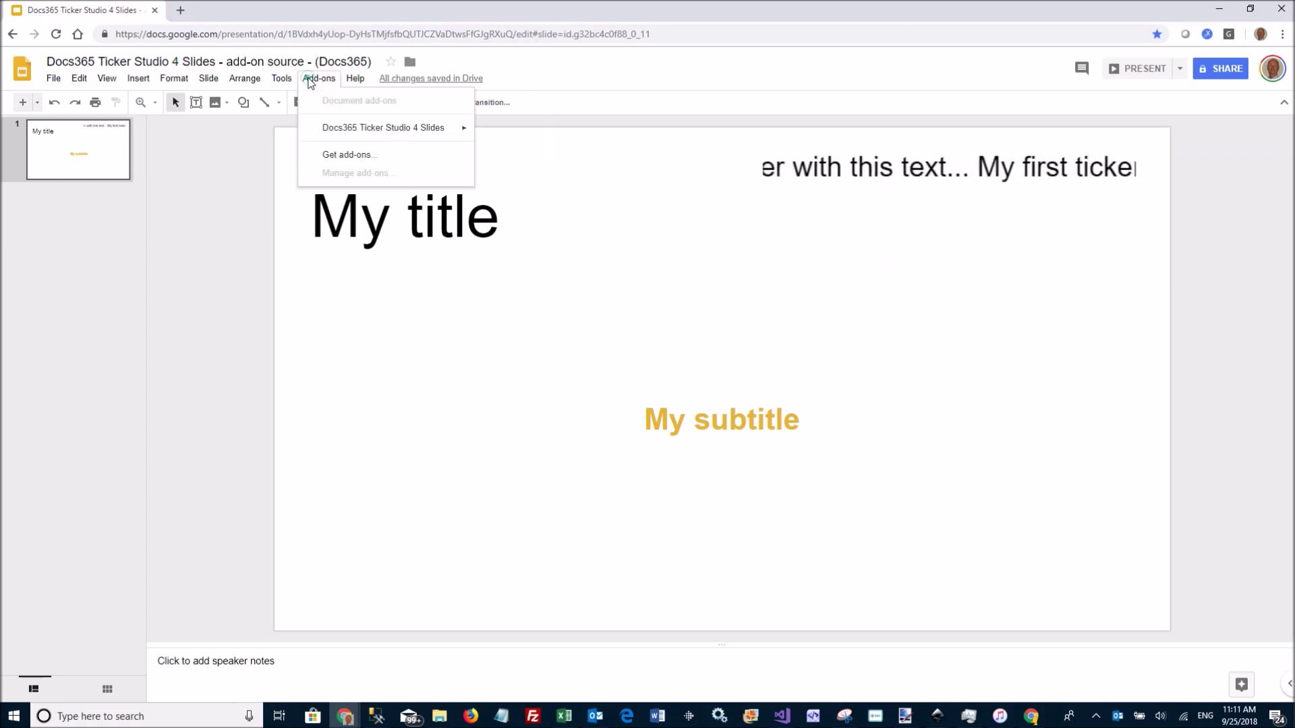
{"action": "left_click", "coordinate": [347, 132]}
{"action": "left_click", "coordinate": [566, 135]}
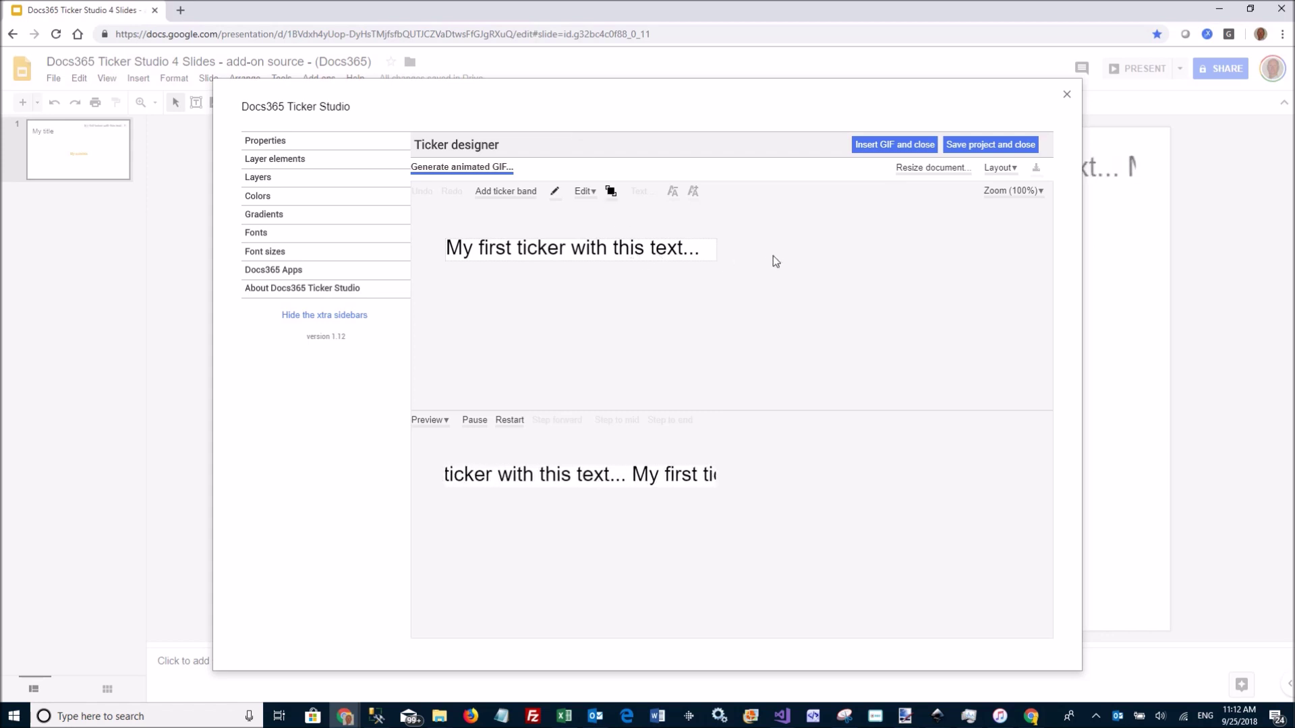
{"action": "left_click", "coordinate": [516, 196]}
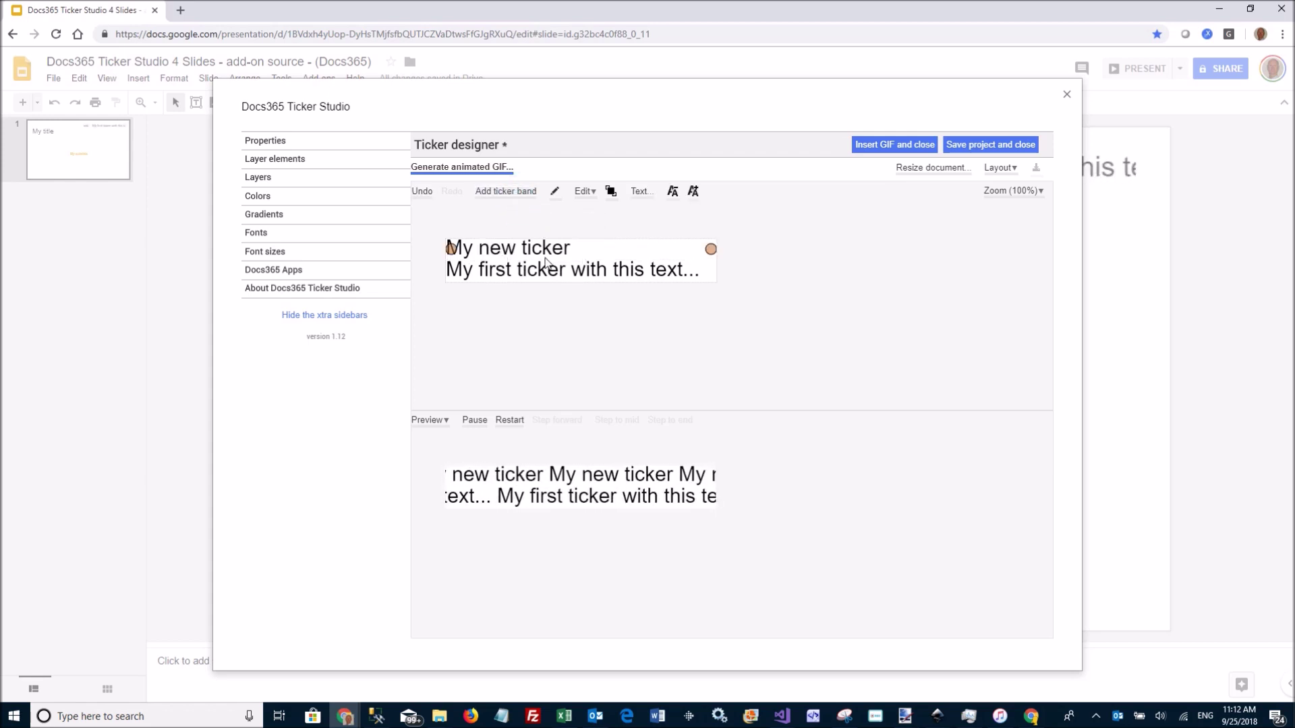
- Sink the 'My new ticker' band to the bottom and decrease its font size four times
{"action": "left_click", "coordinate": [611, 190]}
{"action": "left_click", "coordinate": [642, 258]}
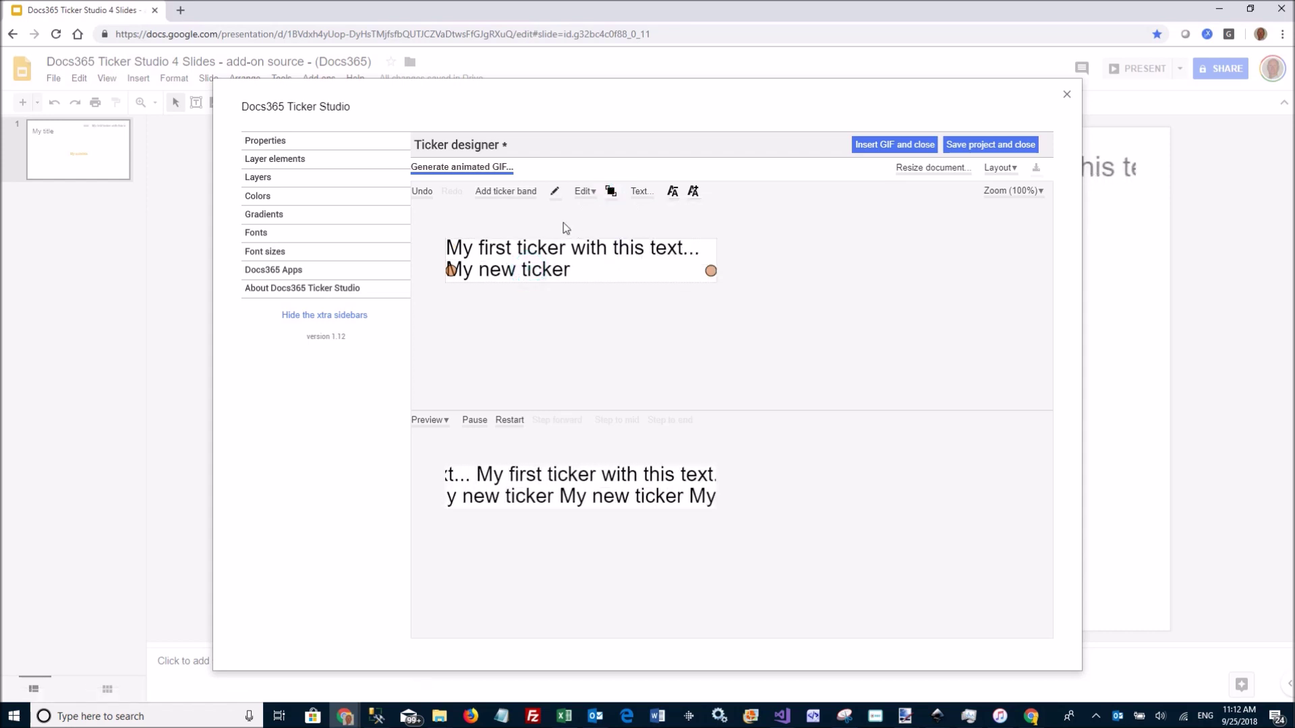
{"action": "left_click", "coordinate": [675, 194]}
{"action": "left_click", "coordinate": [674, 194]}
{"action": "left_click", "coordinate": [674, 194]}
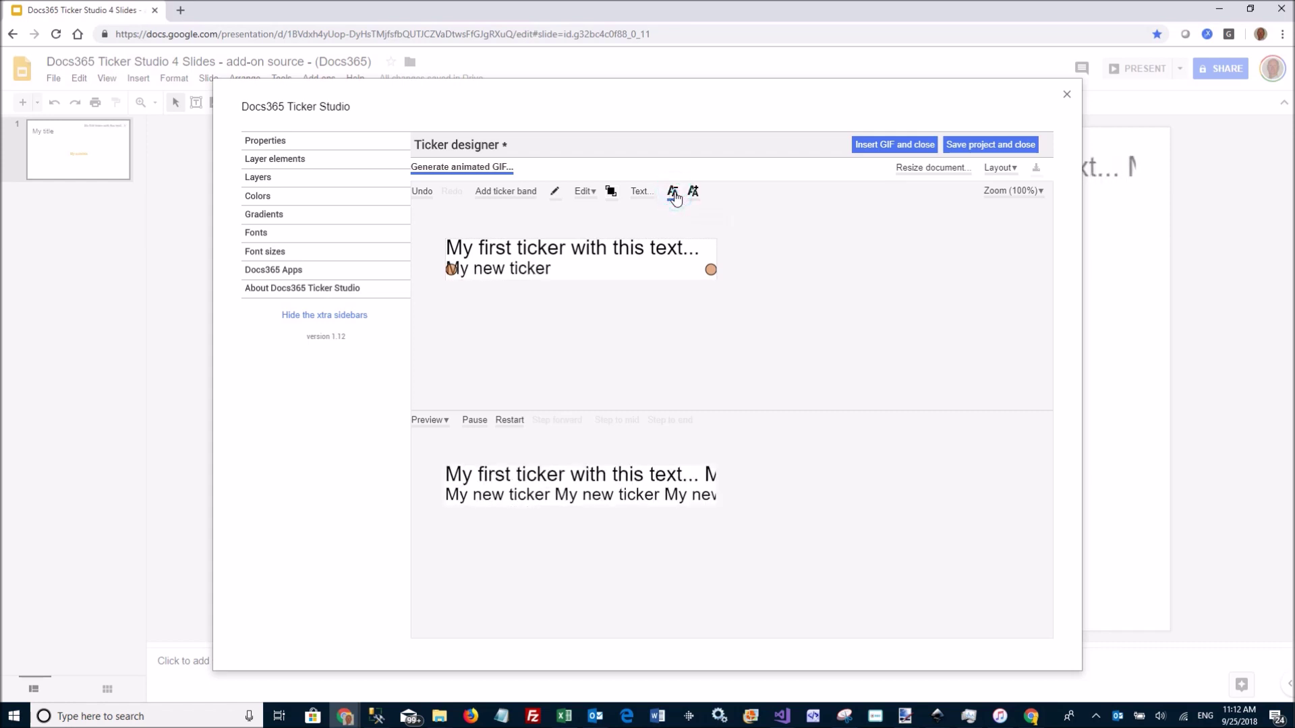
{"action": "left_click", "coordinate": [673, 196]}
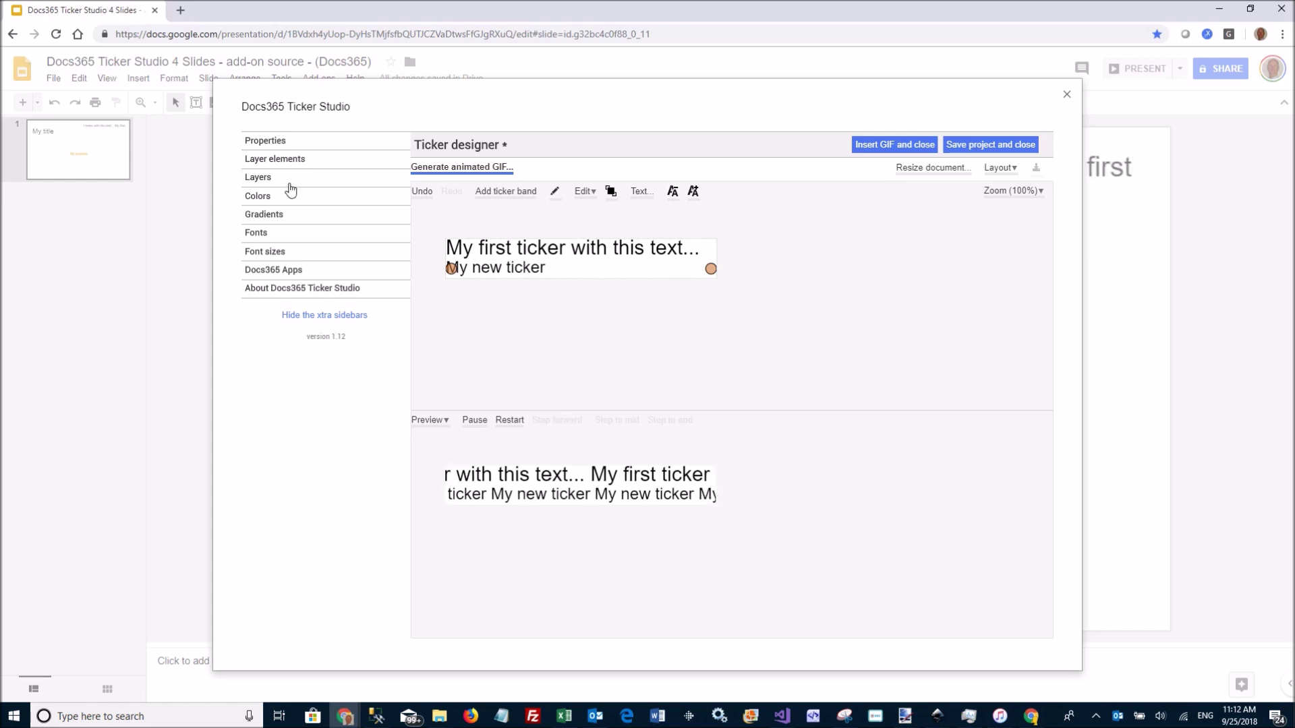
- Switch to the Google Colors palette and make the 'My new ticker' text green
{"action": "left_click", "coordinate": [261, 202]}
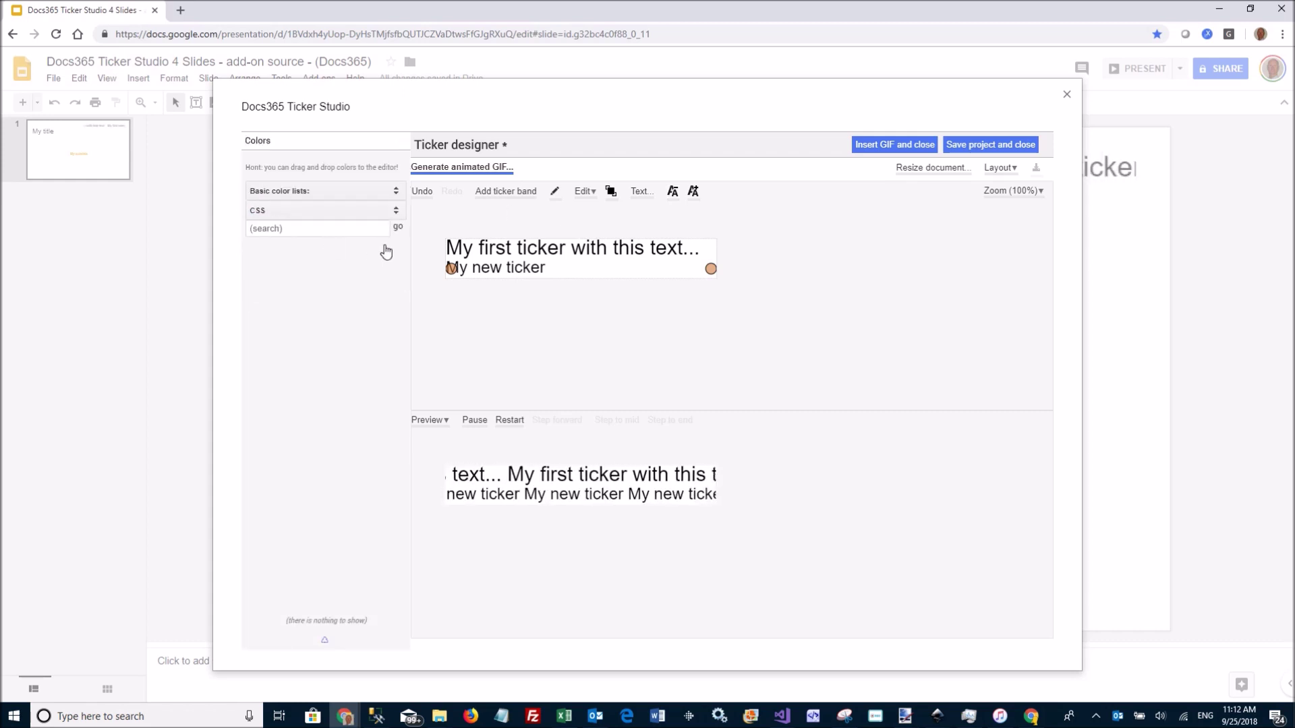
{"action": "left_click", "coordinate": [321, 212]}
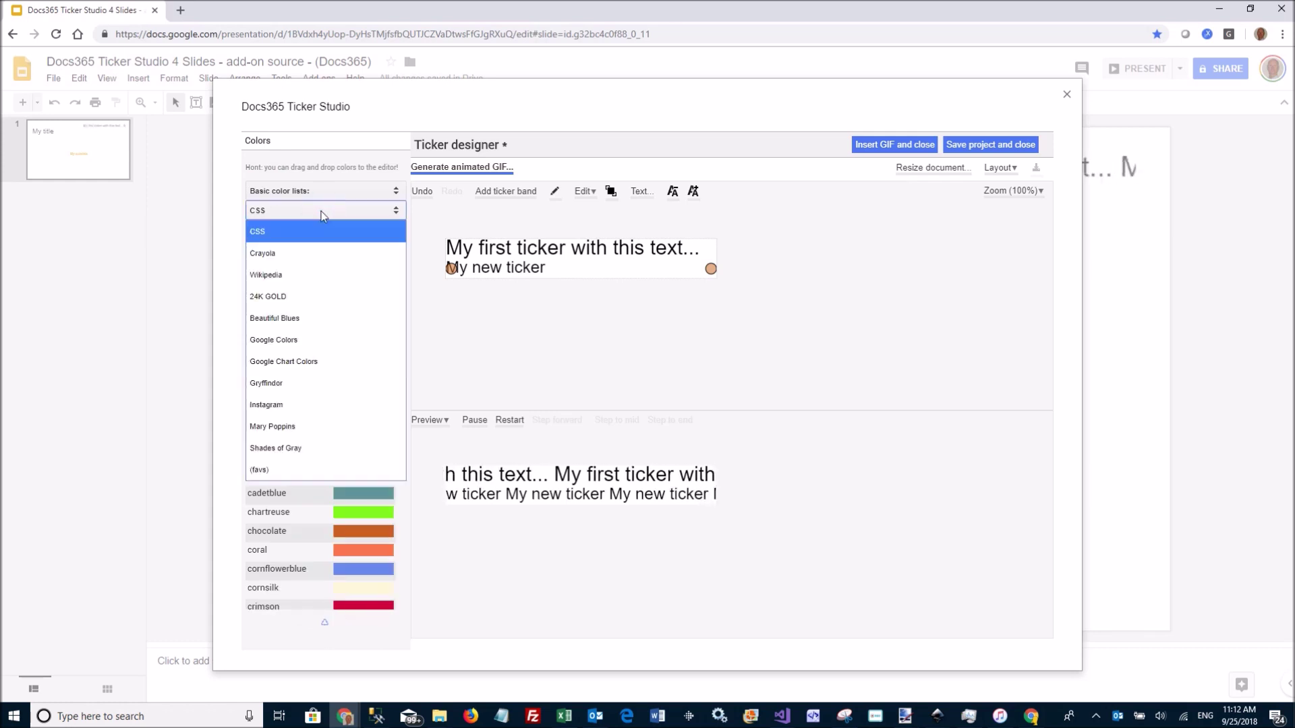
{"action": "left_click", "coordinate": [302, 341]}
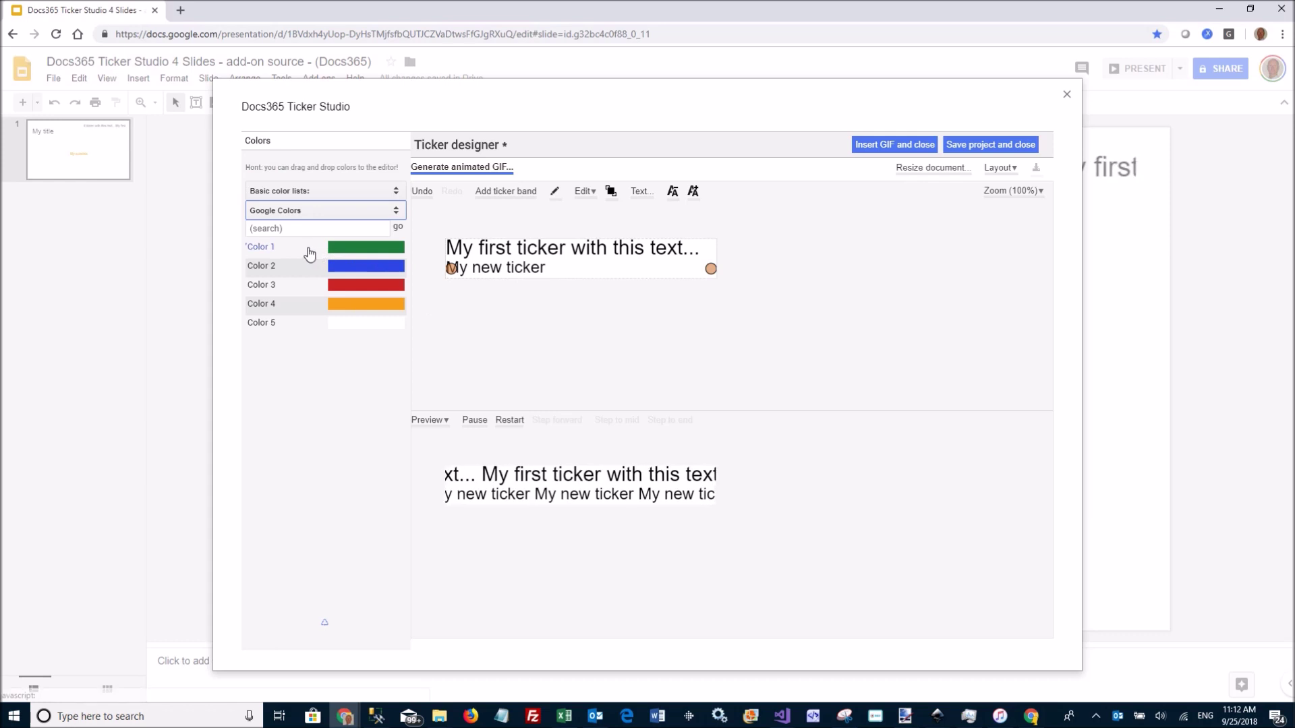
{"action": "left_click", "coordinate": [266, 251]}
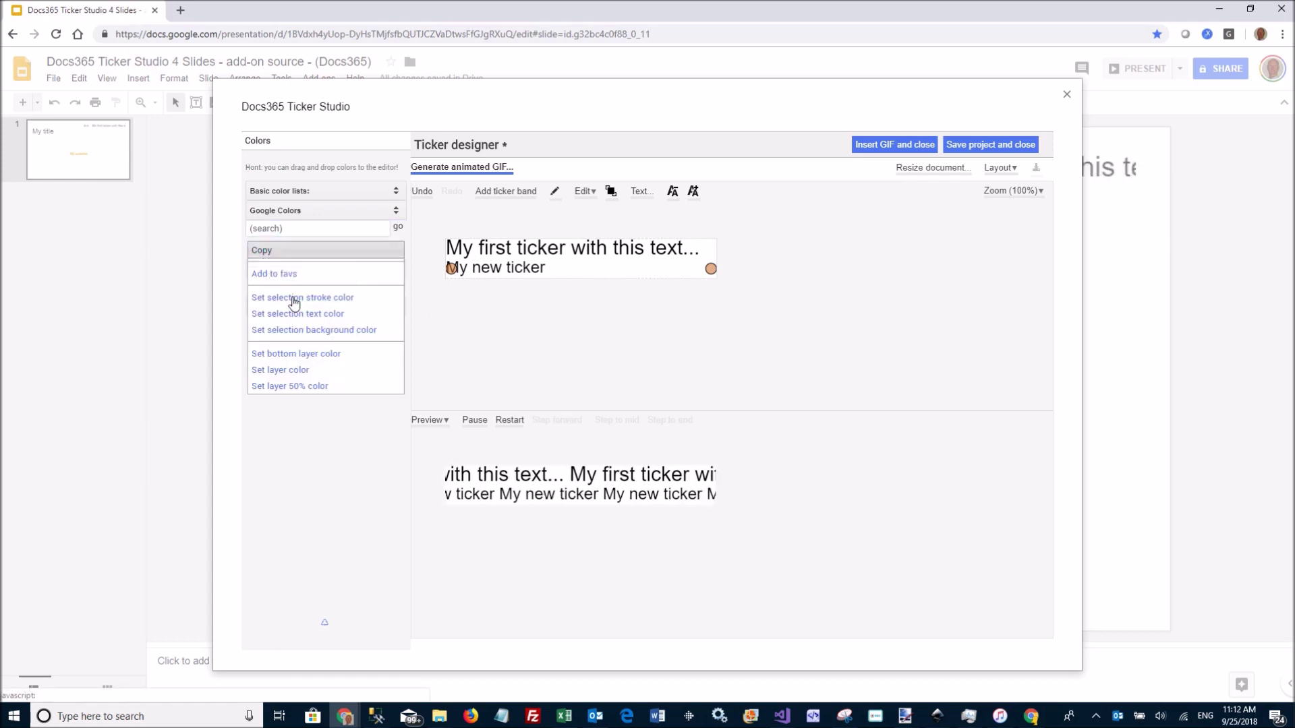
{"action": "left_click", "coordinate": [309, 315]}
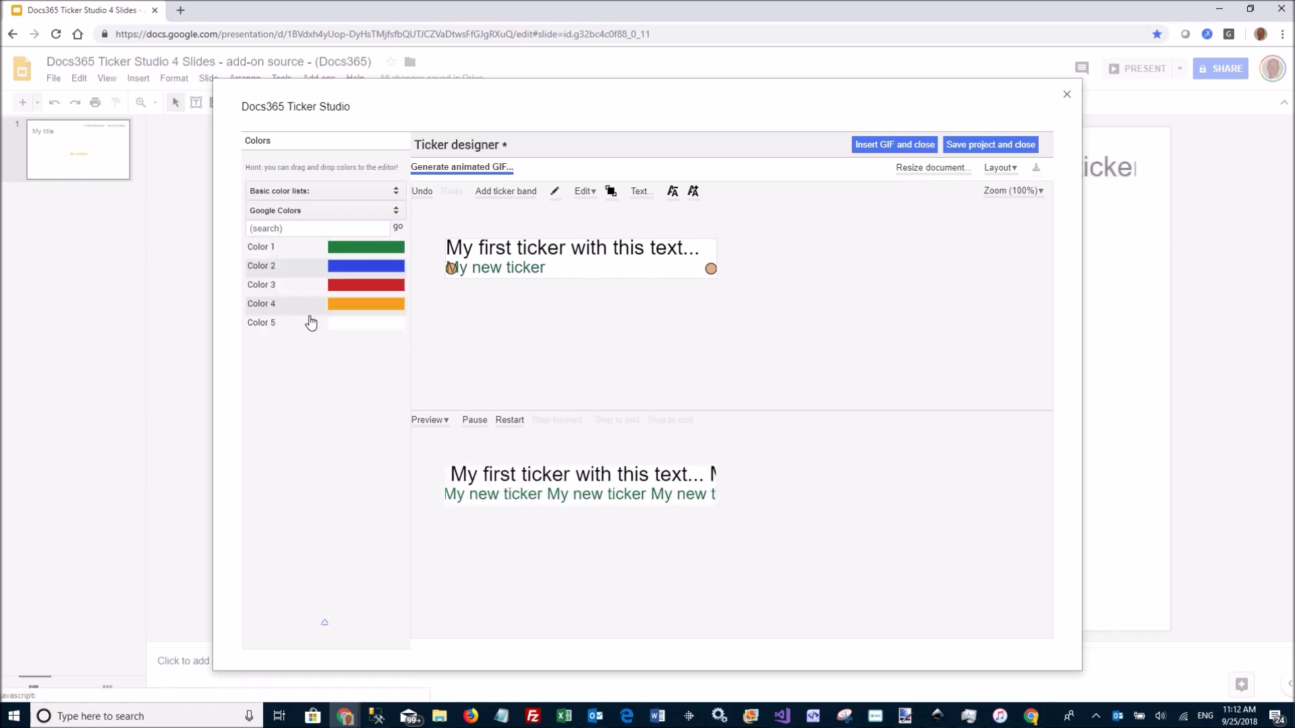
- Make the 'My first ticker with this text...' band's text red
{"action": "left_click", "coordinate": [534, 249]}
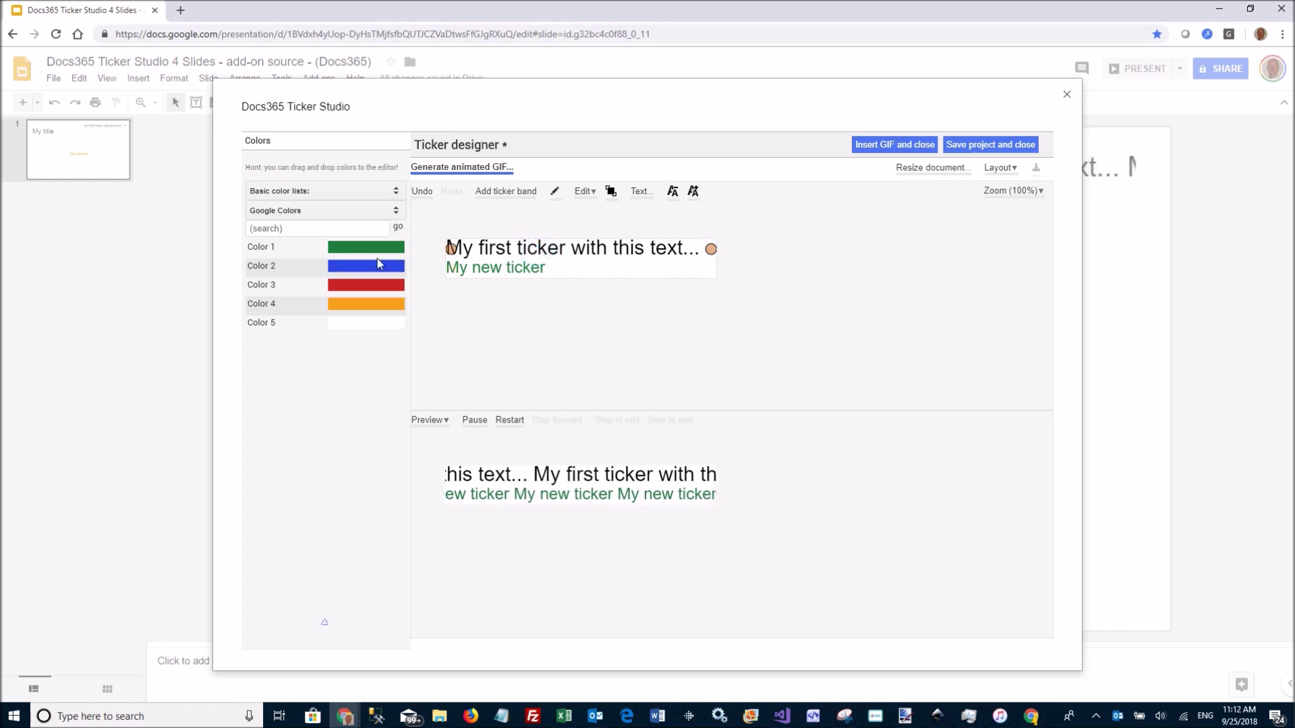
{"action": "left_click", "coordinate": [262, 286]}
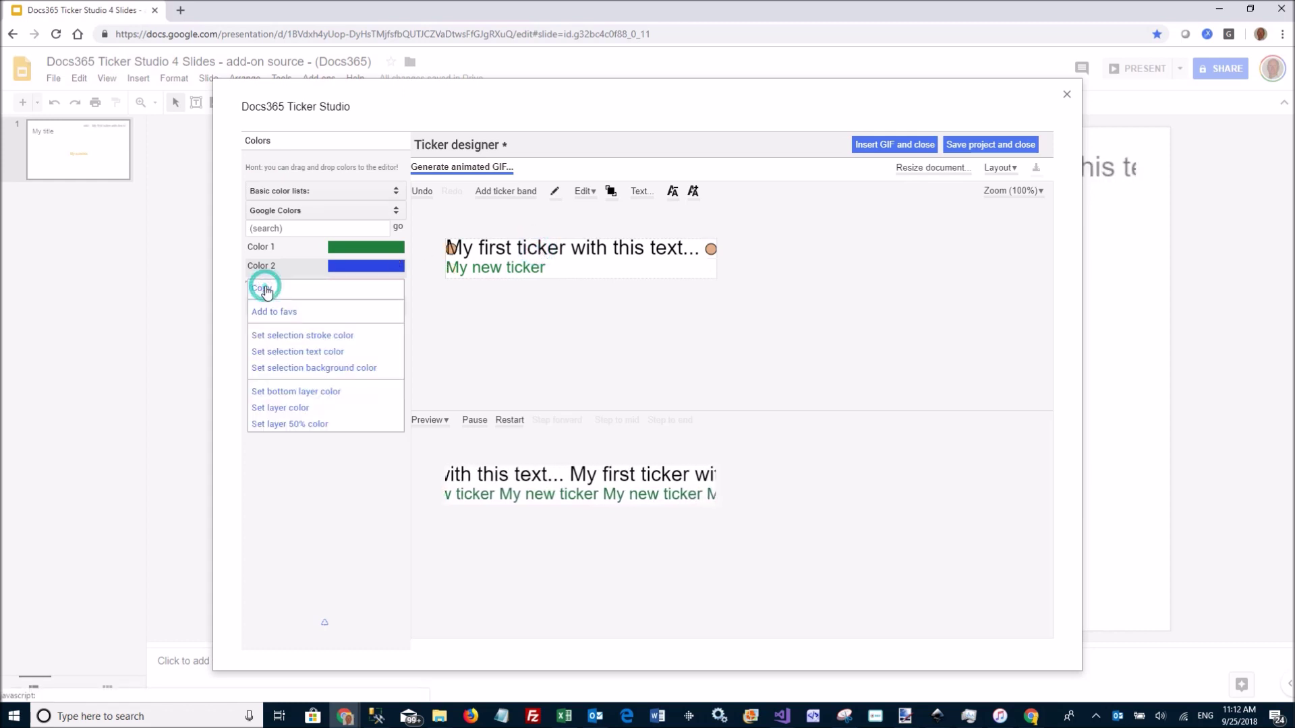
{"action": "left_click", "coordinate": [314, 353]}
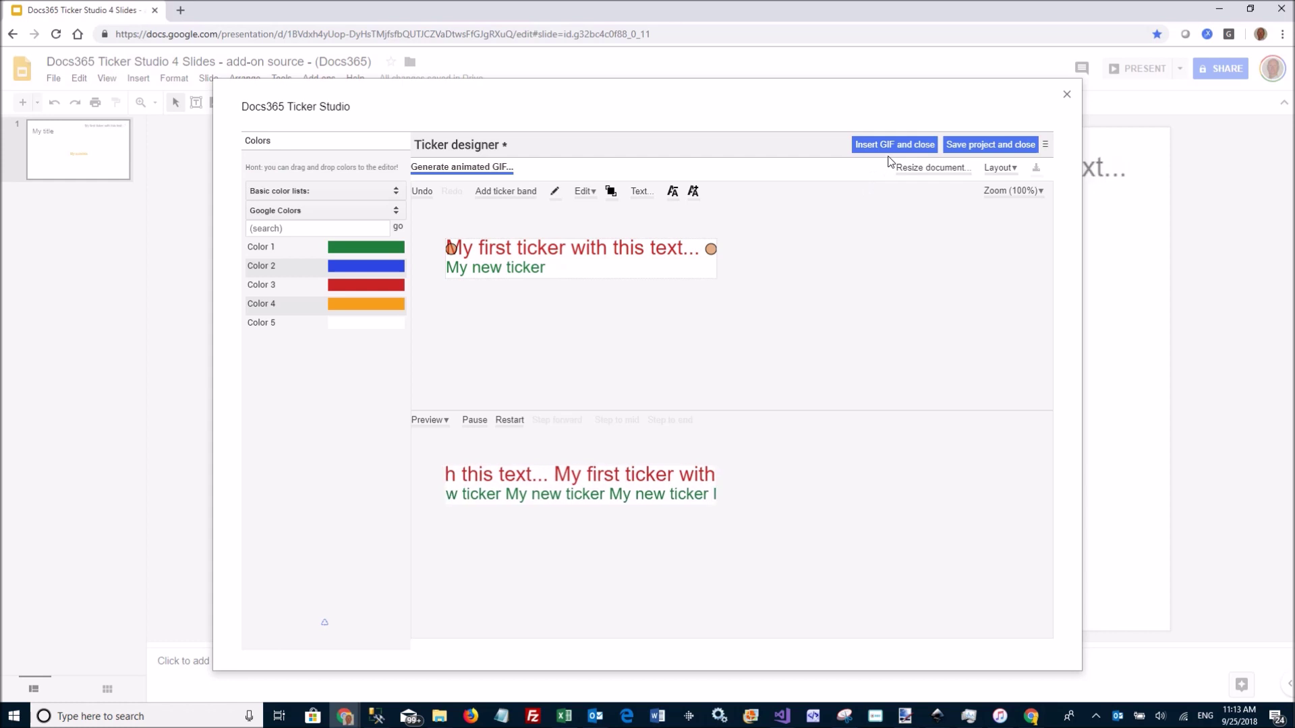
- Generate the red-and-green two-band ticker GIF and insert it into the slide
{"action": "left_click", "coordinate": [905, 146]}
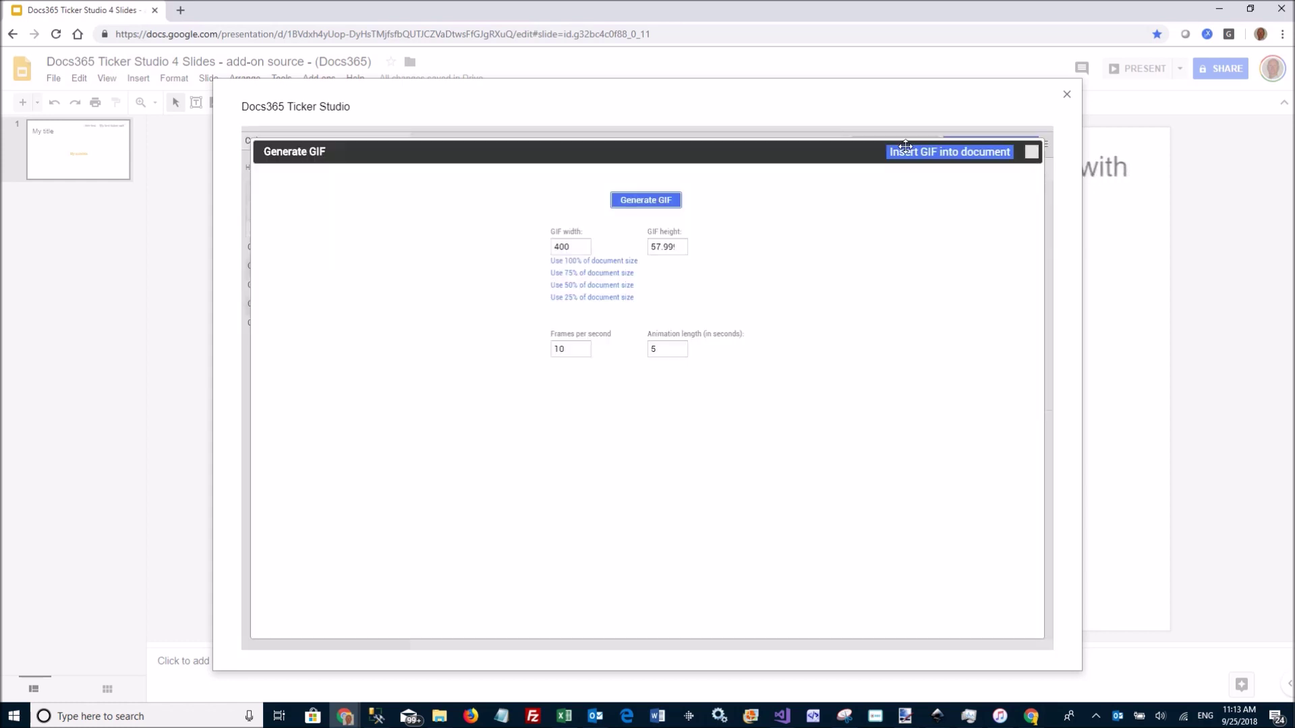
{"action": "left_click", "coordinate": [634, 202]}
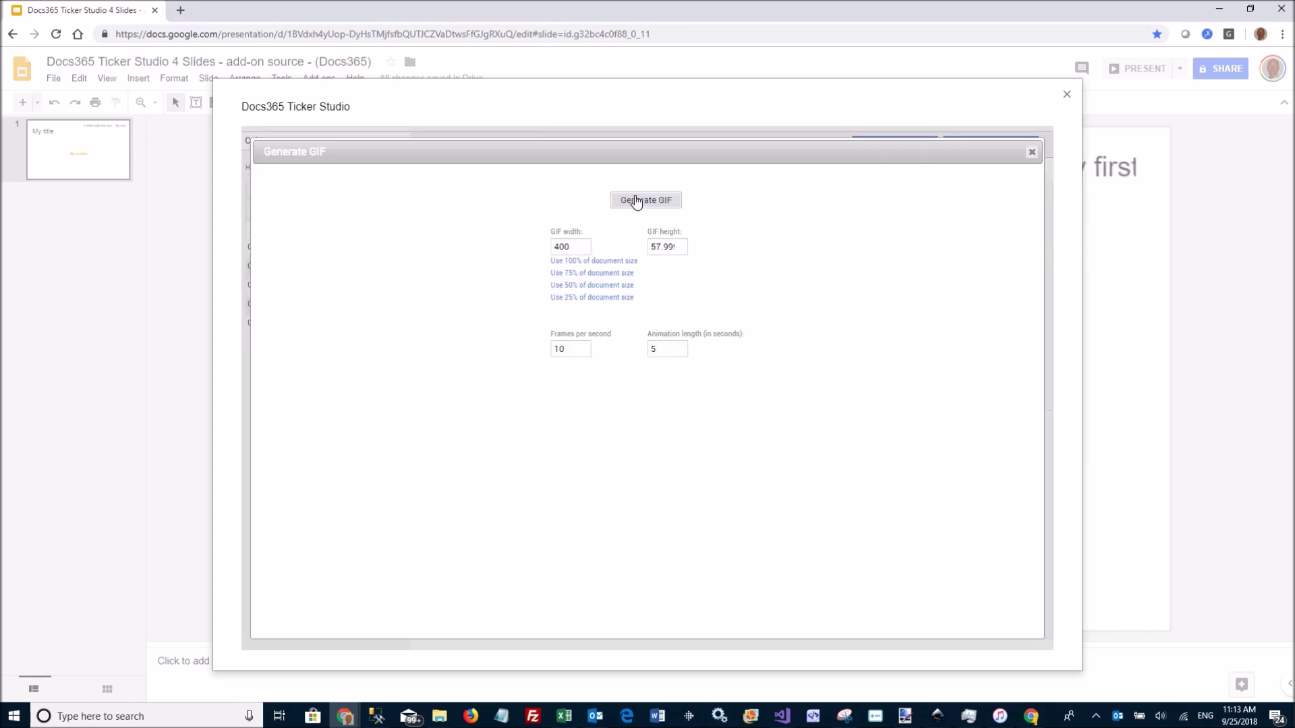
{"action": "left_click", "coordinate": [636, 200]}
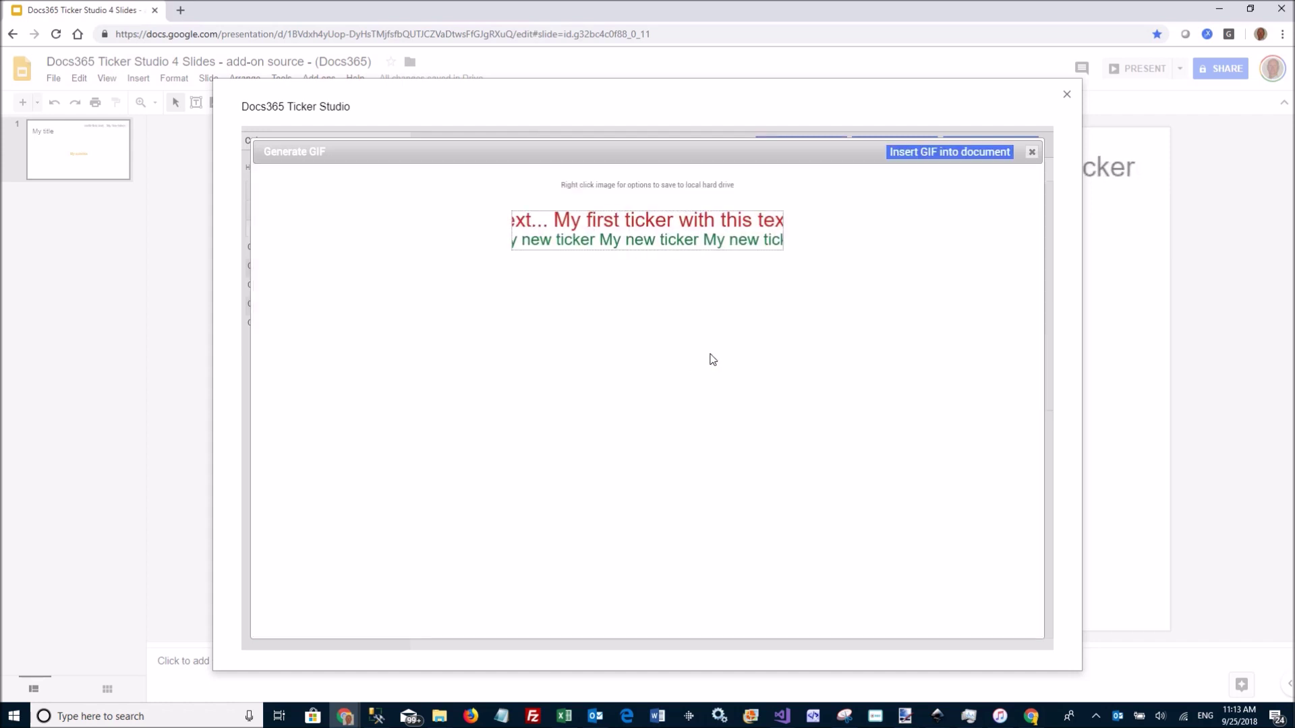
{"action": "left_click", "coordinate": [989, 153]}
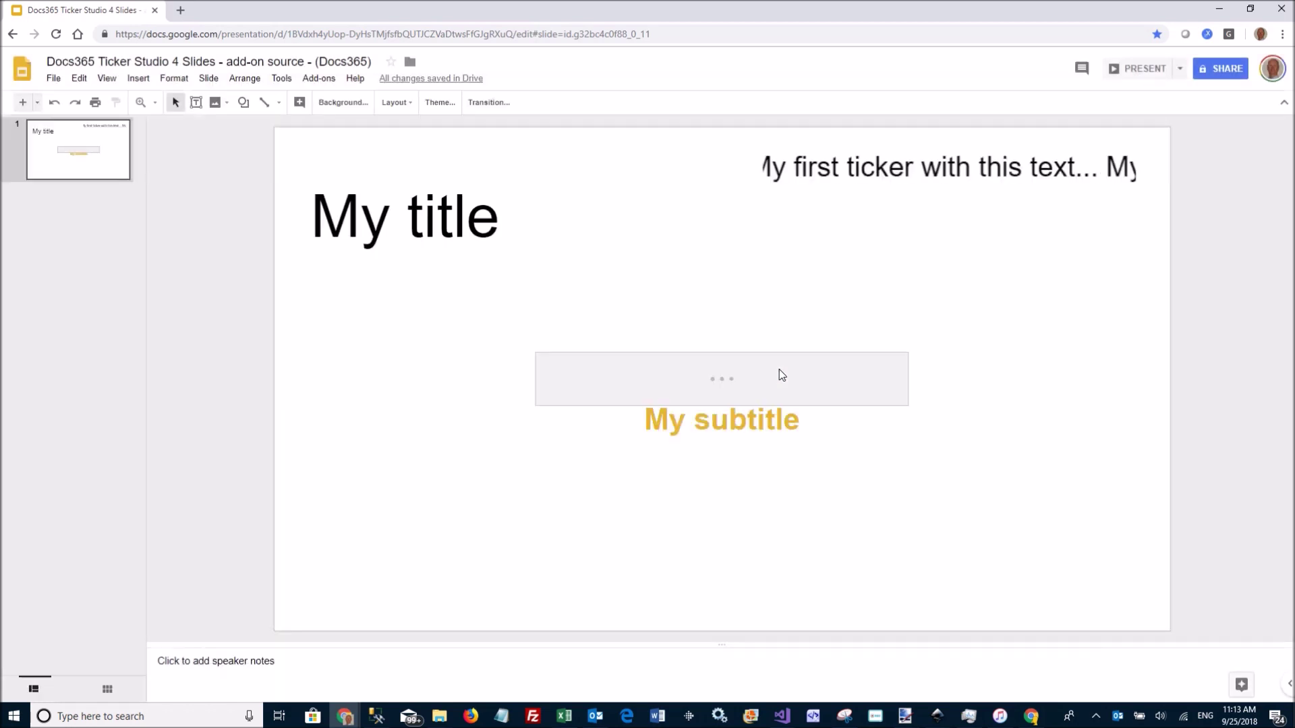
- Drag the red-and-green ticker GIF to the slide's bottom-left corner below the subtitle
{"action": "left_click_drag", "start_coordinate": [773, 364], "coordinate": [565, 578]}
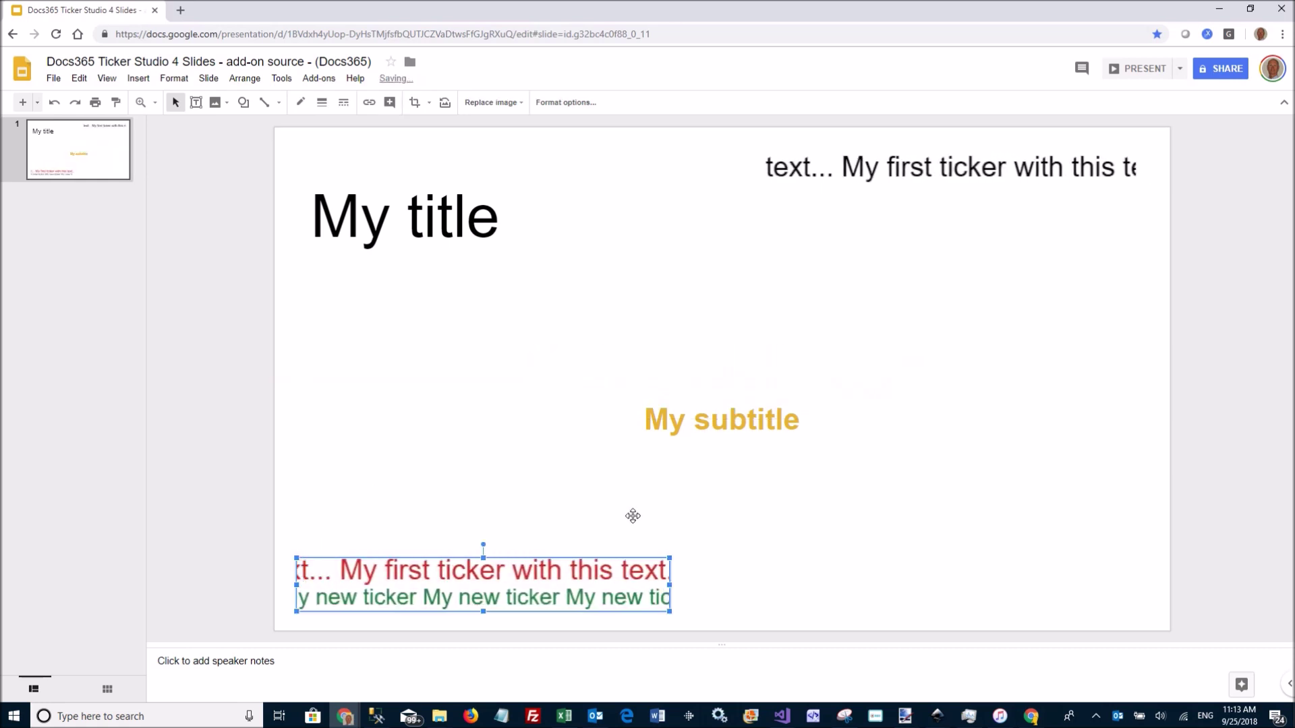